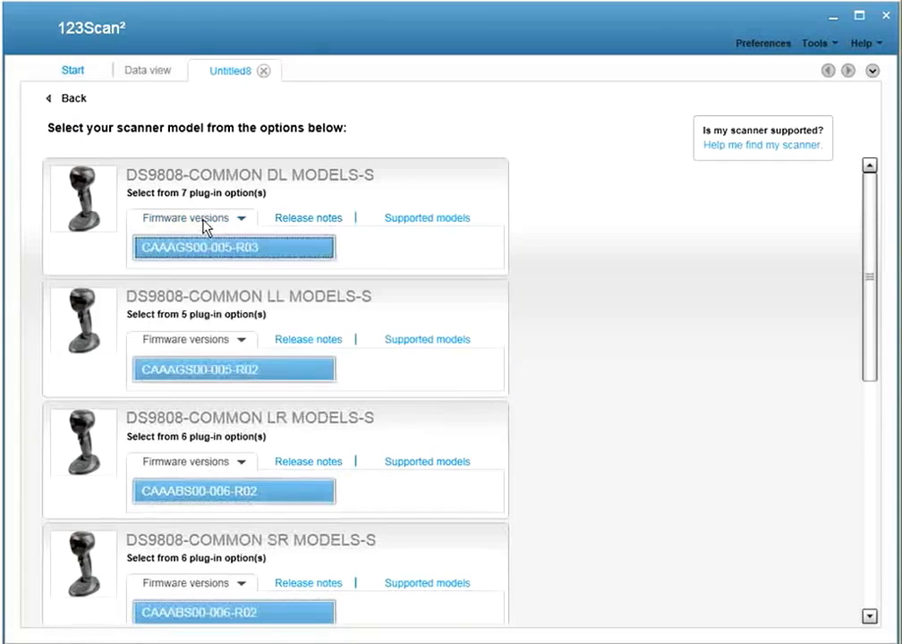
- Choose DS9808 DL plug-in CAAAGS00-005-R03, and SR plug-in CAAABS00-006-R02 for a scanner connected via USB cable
{"action": "left_click", "coordinate": [208, 251]}
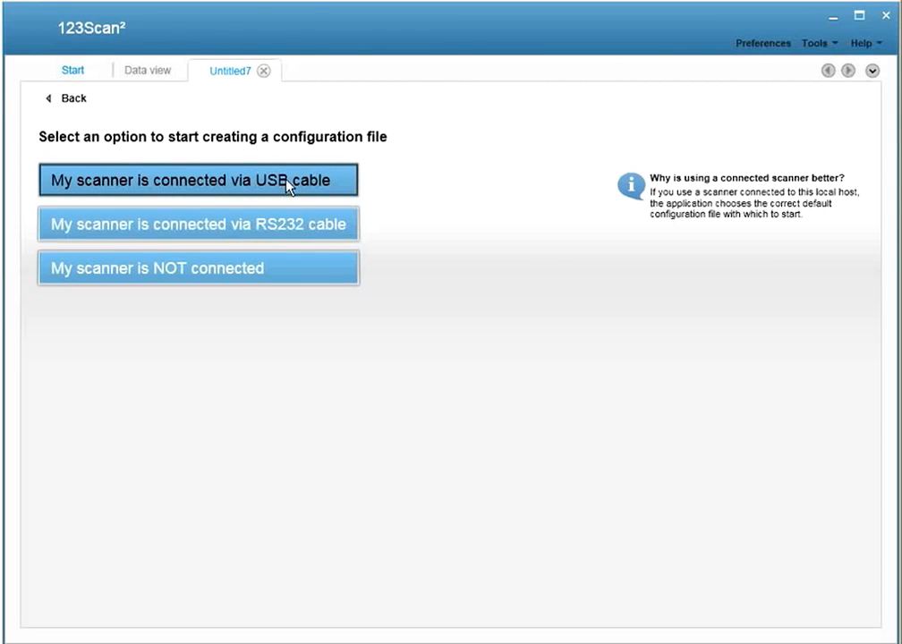
{"action": "left_click", "coordinate": [288, 184]}
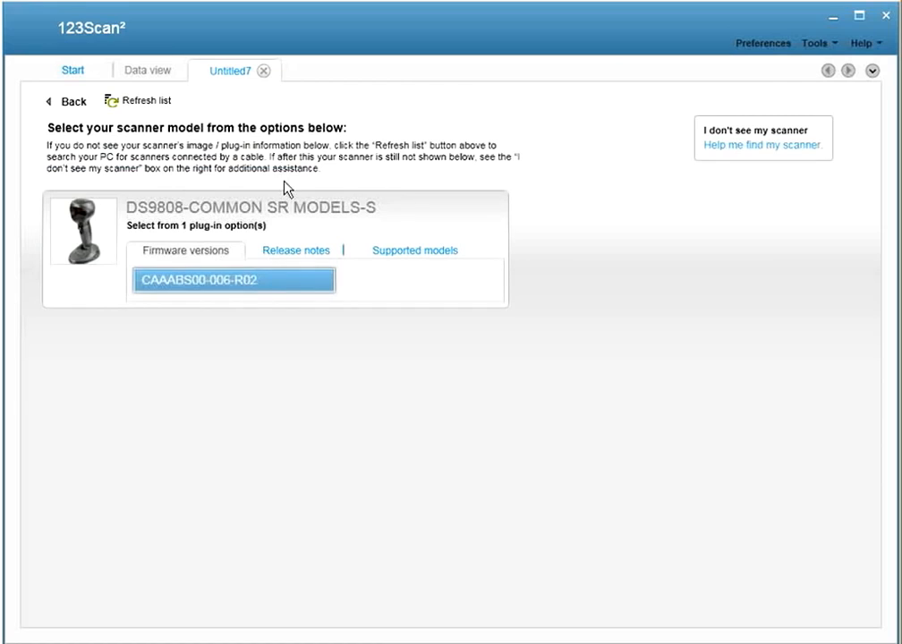
{"action": "left_click", "coordinate": [235, 281]}
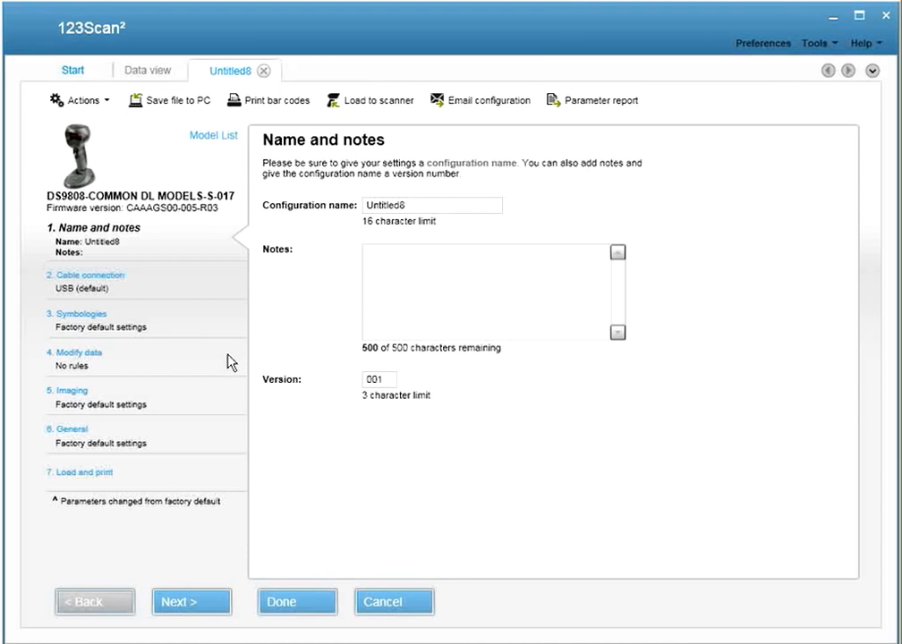
- Look through the configuration wizard's Cable connection, Symbologies and Modify data pages
{"action": "left_click", "coordinate": [179, 601]}
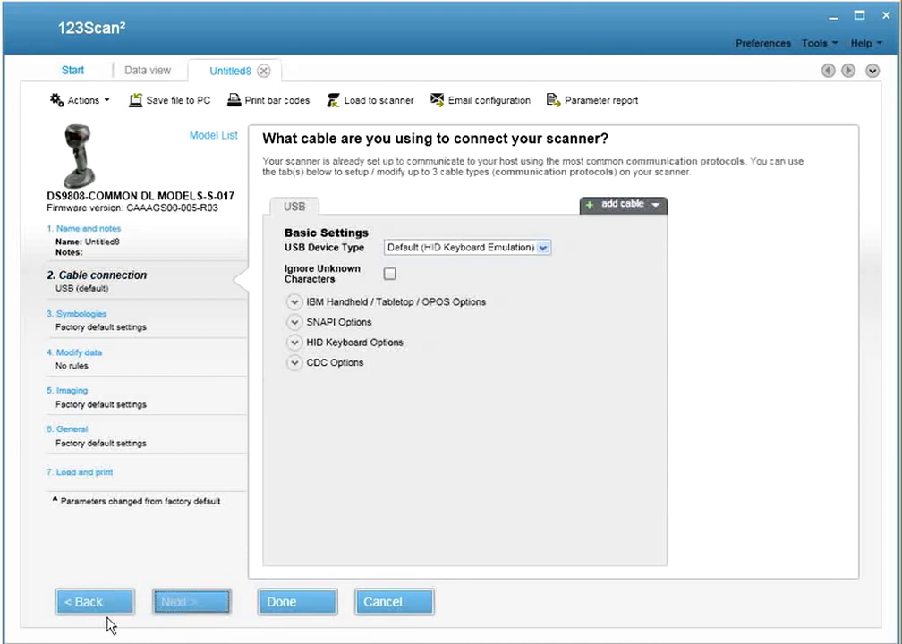
{"action": "left_click", "coordinate": [65, 607]}
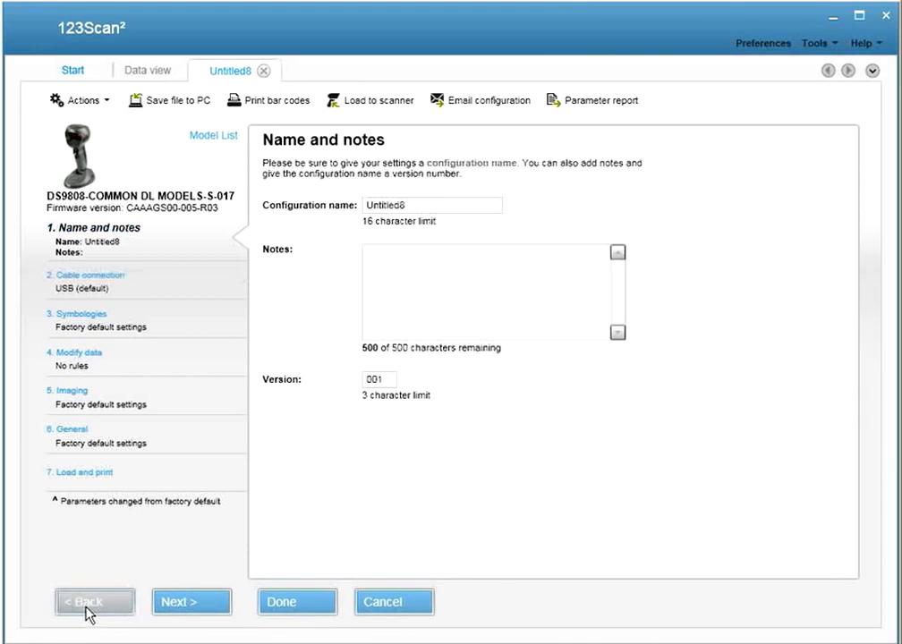
{"action": "left_click", "coordinate": [85, 276]}
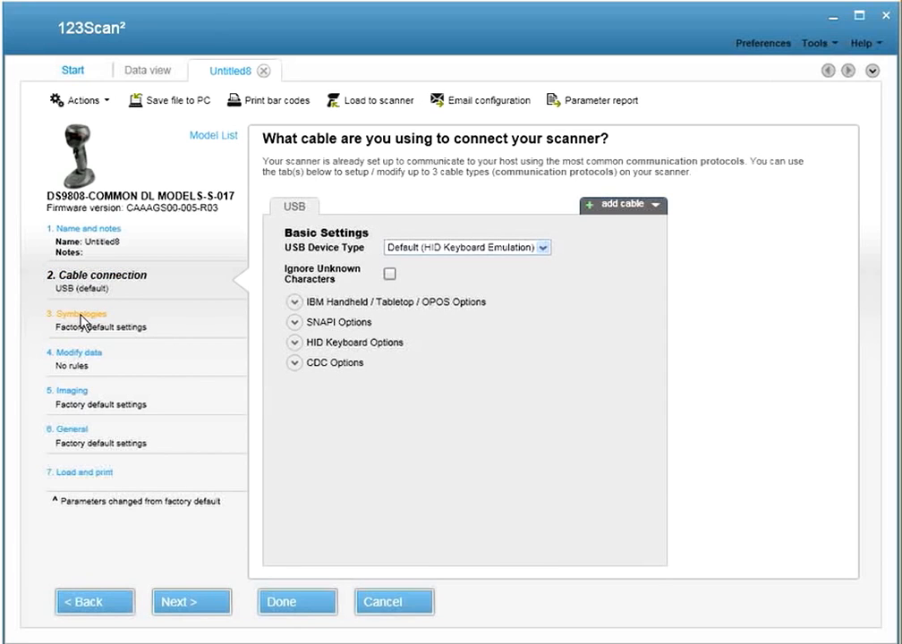
{"action": "left_click", "coordinate": [82, 318]}
{"action": "left_click", "coordinate": [78, 362]}
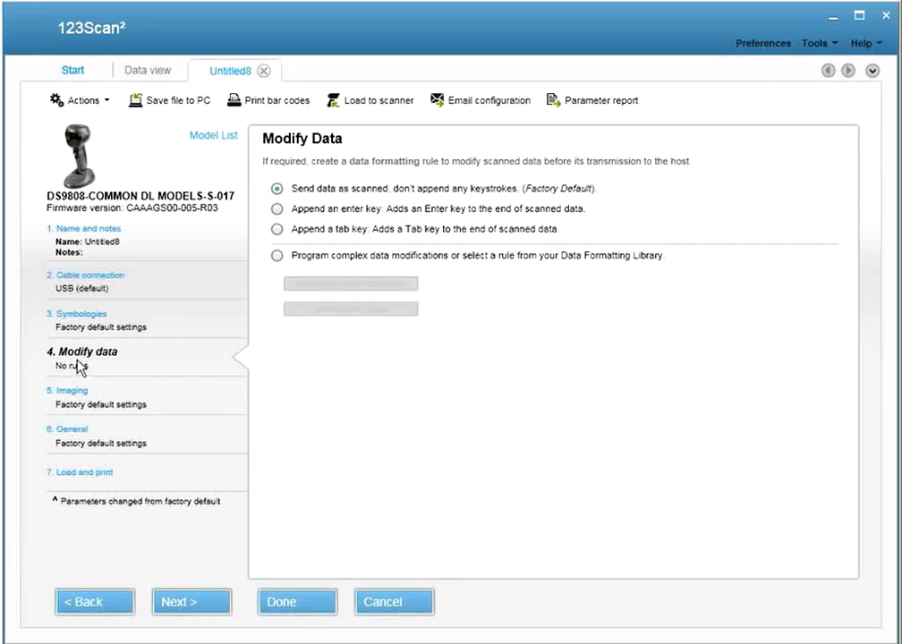
- Name the configuration Test 1 in Name and notes and proceed to the cable connection settings
{"action": "left_click", "coordinate": [68, 231]}
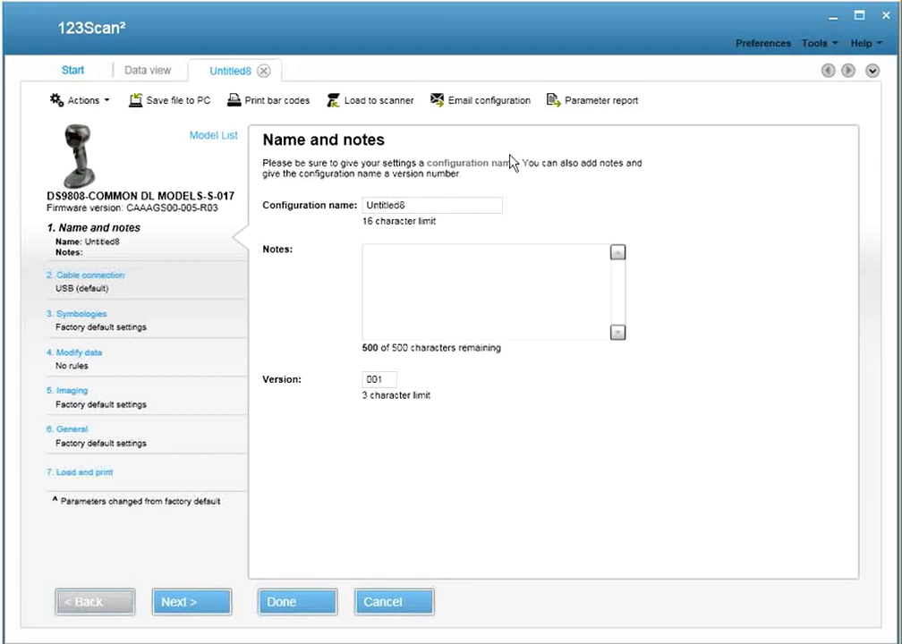
{"action": "left_click_drag", "start_coordinate": [428, 205], "coordinate": [360, 208]}
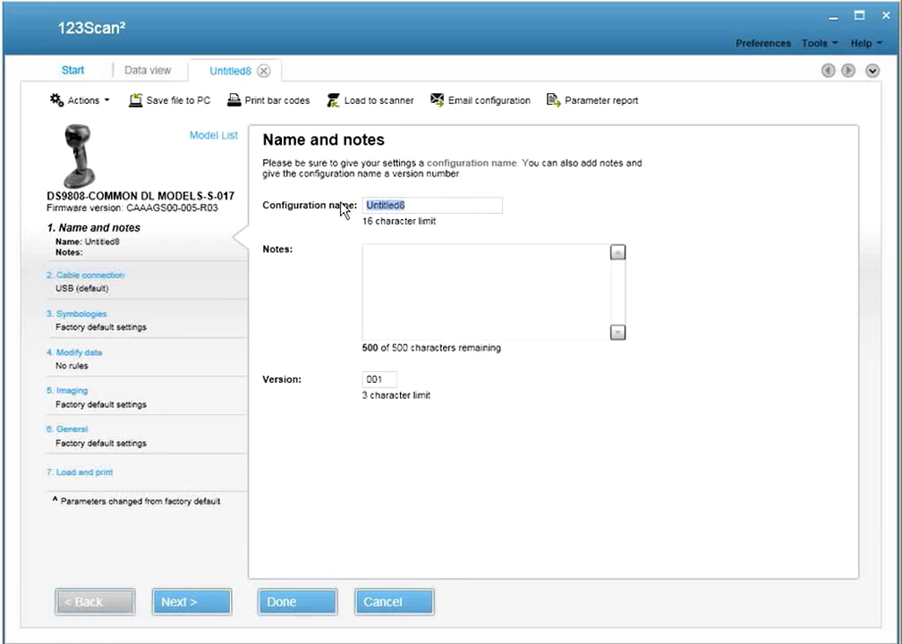
{"action": "type", "text": "Test 1"}
{"action": "left_click", "coordinate": [195, 602]}
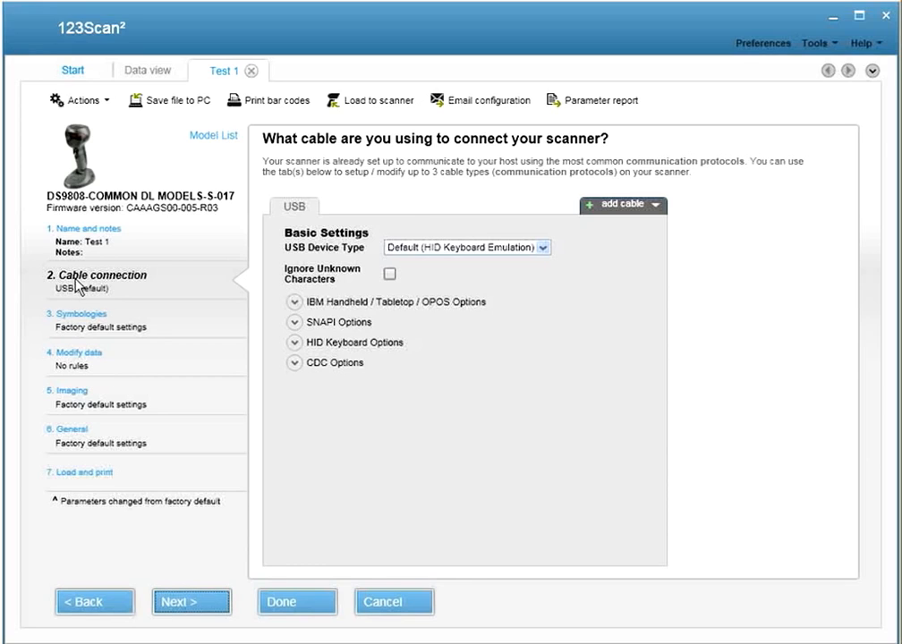
- Set the USB device type to USB OPOS Handheld and add a Single RS232C cable, then proceed to the symbologies
{"action": "left_click", "coordinate": [428, 250]}
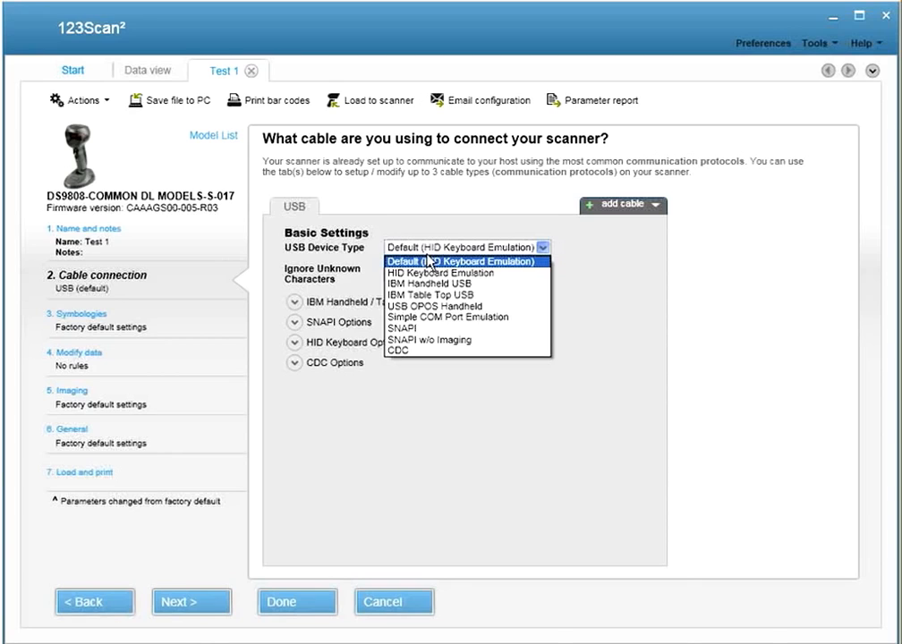
{"action": "left_click", "coordinate": [437, 308]}
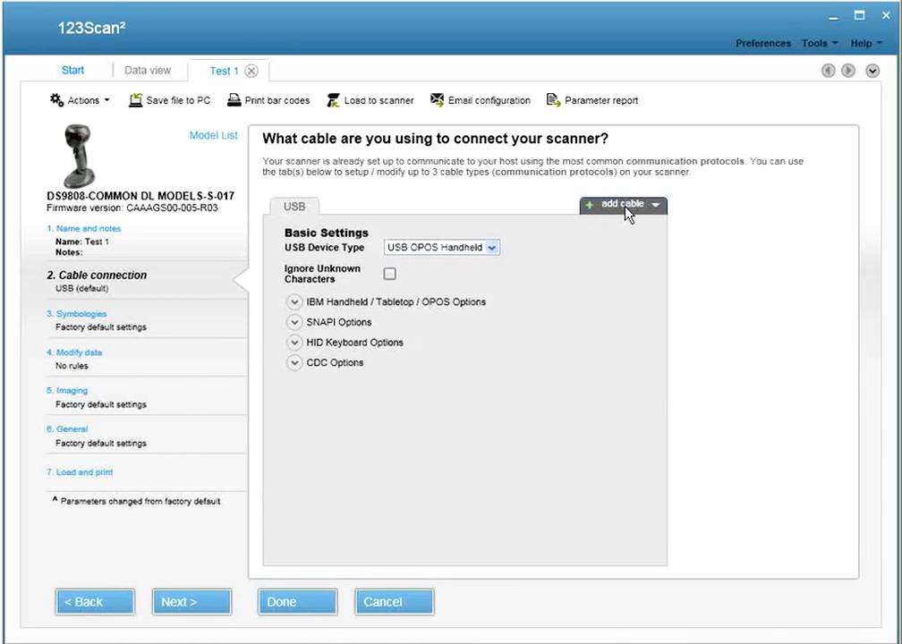
{"action": "left_click", "coordinate": [627, 207]}
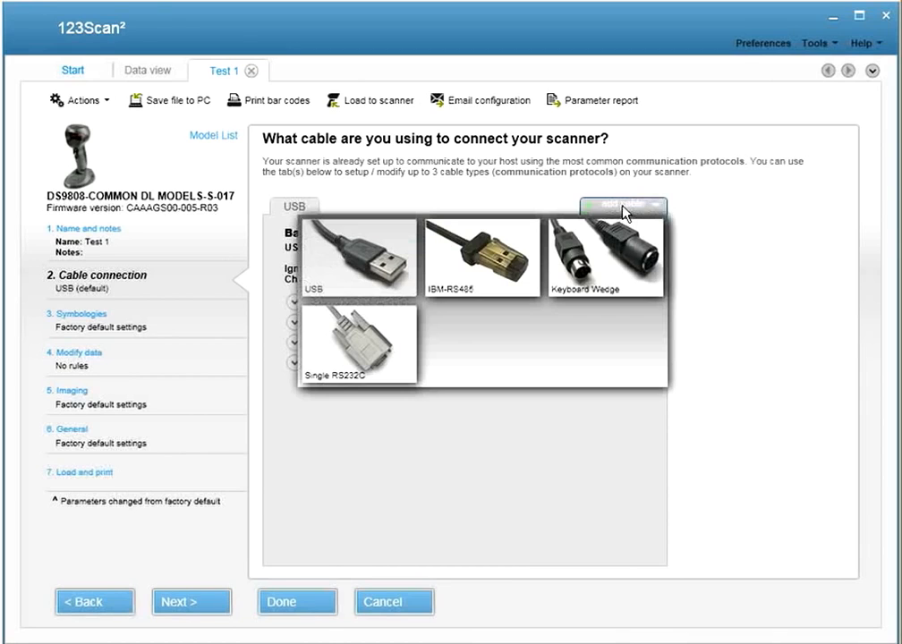
{"action": "left_click", "coordinate": [364, 358]}
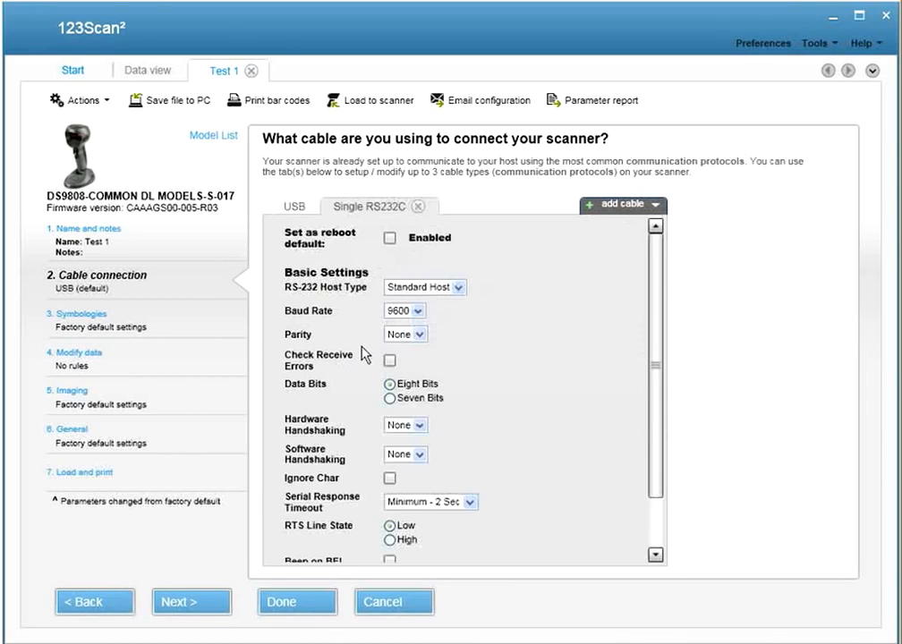
{"action": "left_click", "coordinate": [457, 288]}
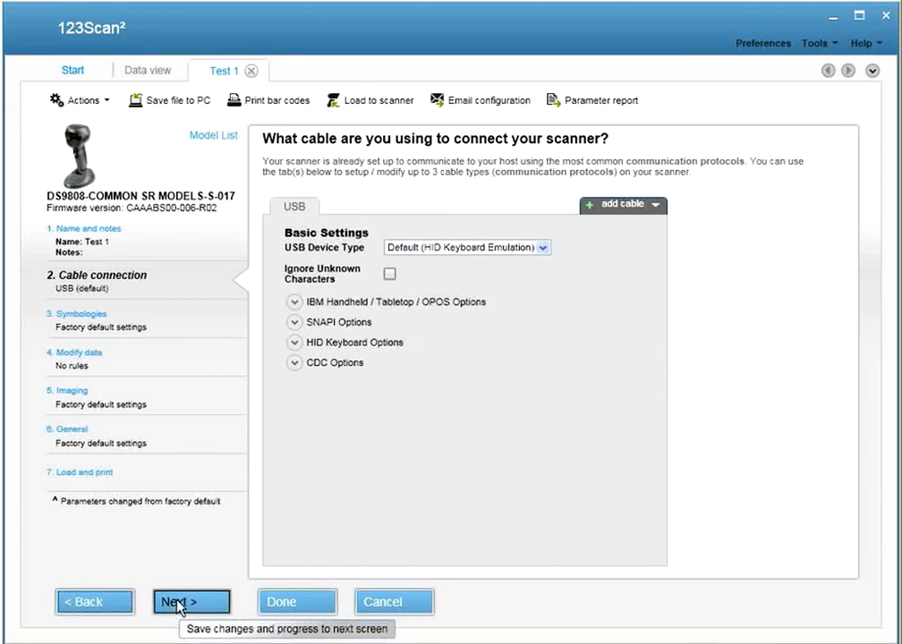
{"action": "left_click", "coordinate": [178, 605]}
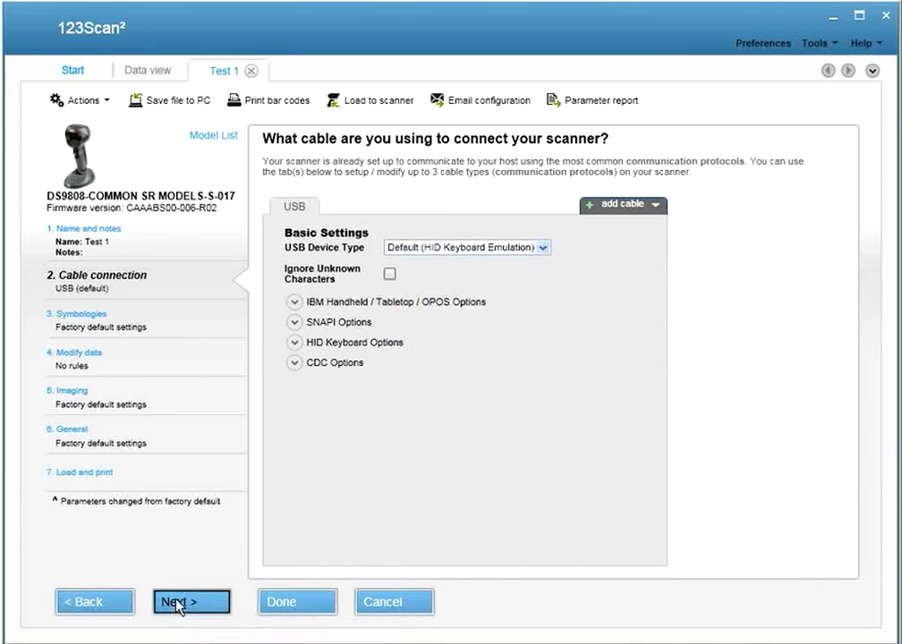
- Select the UPC EAN symbology and enable its UCC Coupon Code type
{"action": "left_click", "coordinate": [414, 215]}
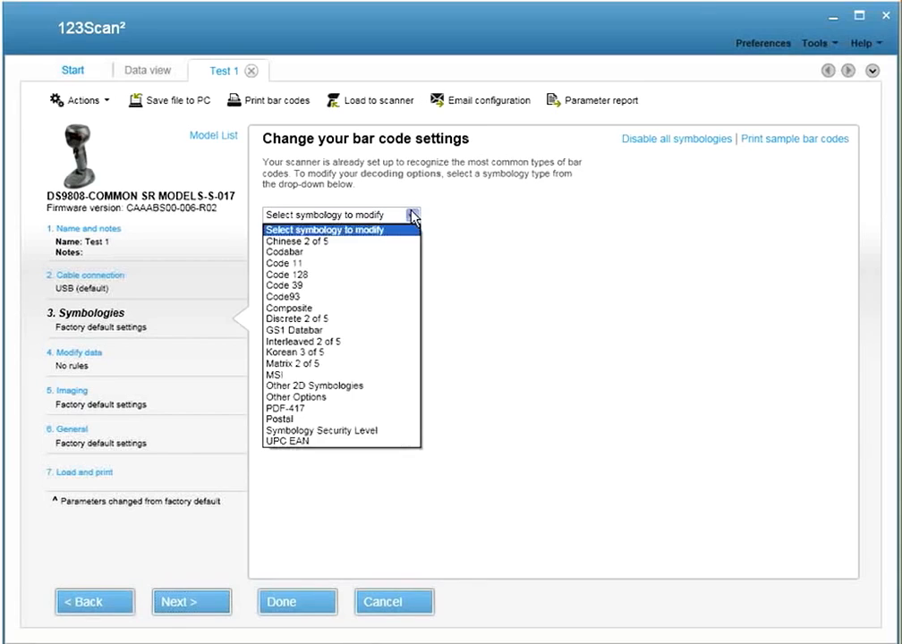
{"action": "left_click", "coordinate": [352, 442]}
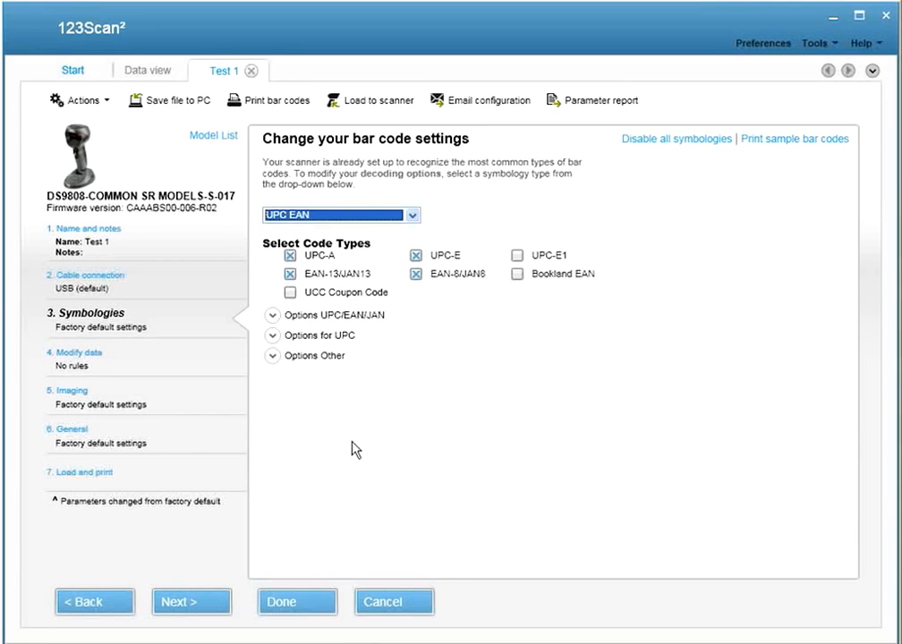
{"action": "left_click", "coordinate": [290, 295]}
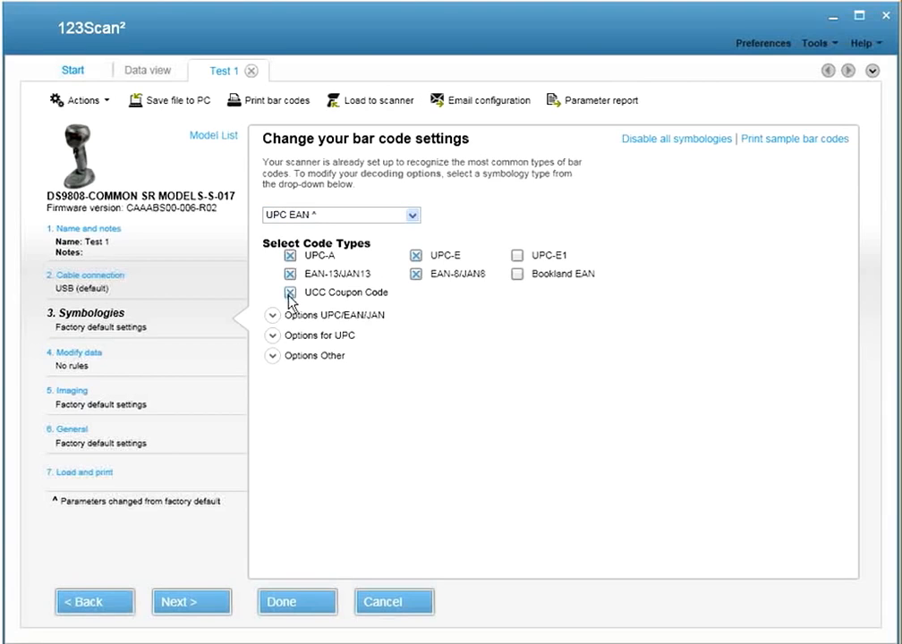
- Disable all symbologies and re-enable only the UPC-A and UCC Coupon Code types under UPC EAN
{"action": "left_click", "coordinate": [672, 141]}
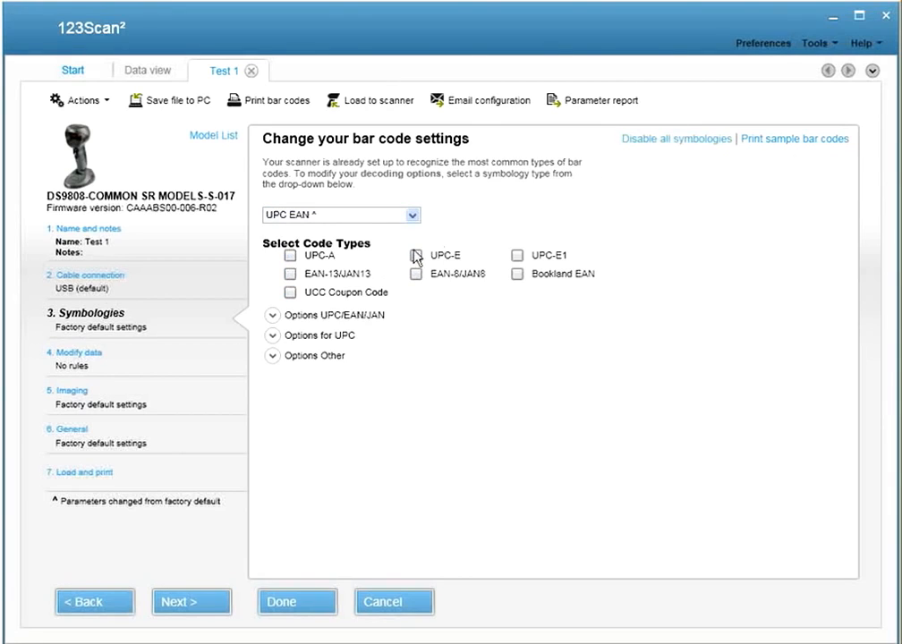
{"action": "left_click", "coordinate": [291, 260]}
{"action": "left_click", "coordinate": [291, 294]}
- Enable the Code 128 type in the Code 128 symbology and proceed to the Modify Data page
{"action": "left_click", "coordinate": [412, 216]}
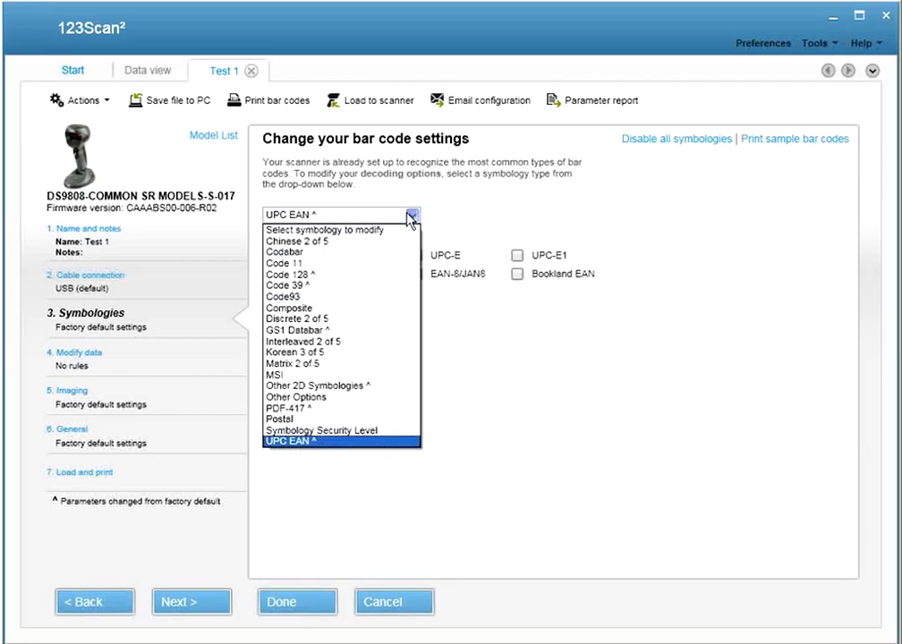
{"action": "left_click", "coordinate": [296, 274]}
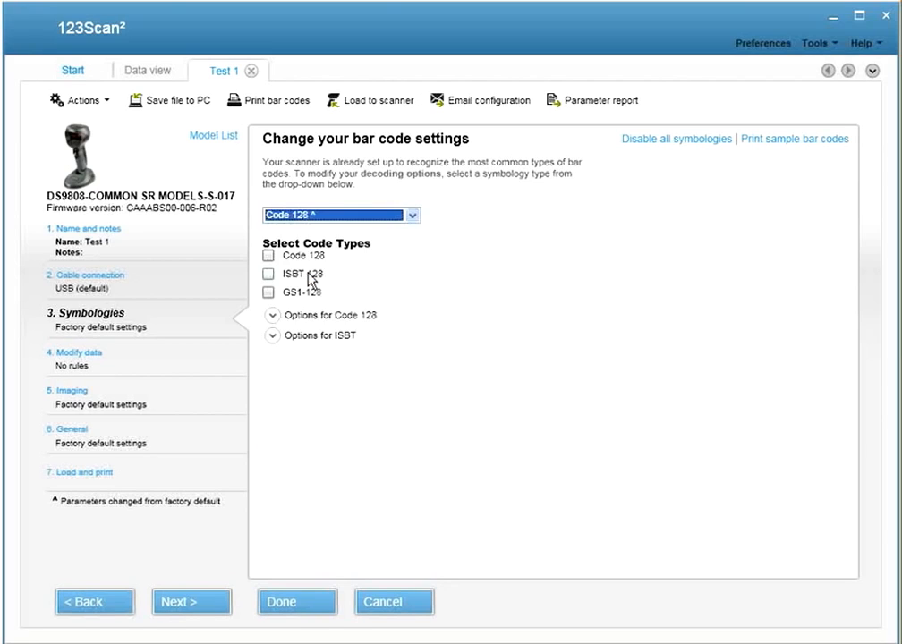
{"action": "left_click", "coordinate": [268, 255]}
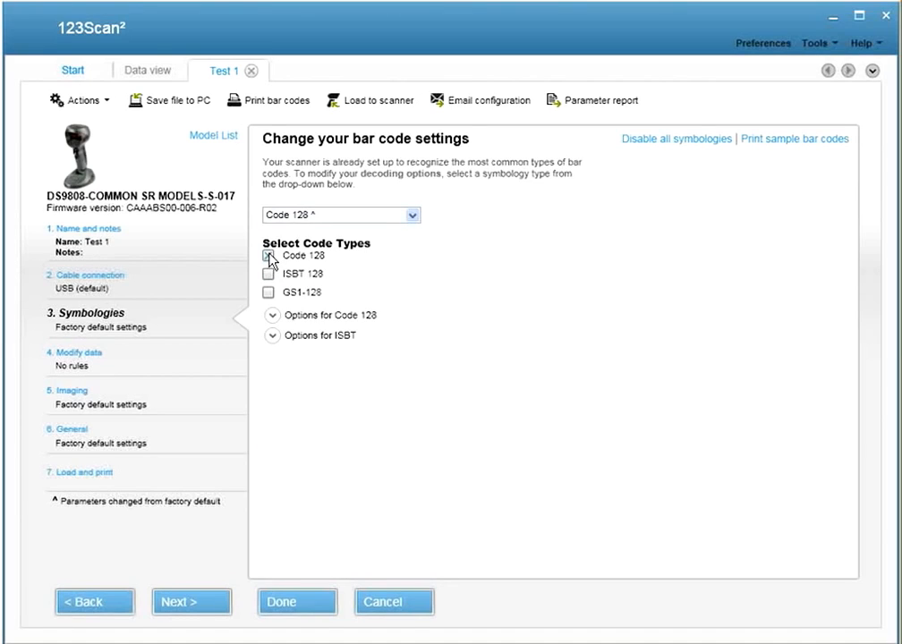
{"action": "left_click", "coordinate": [208, 603]}
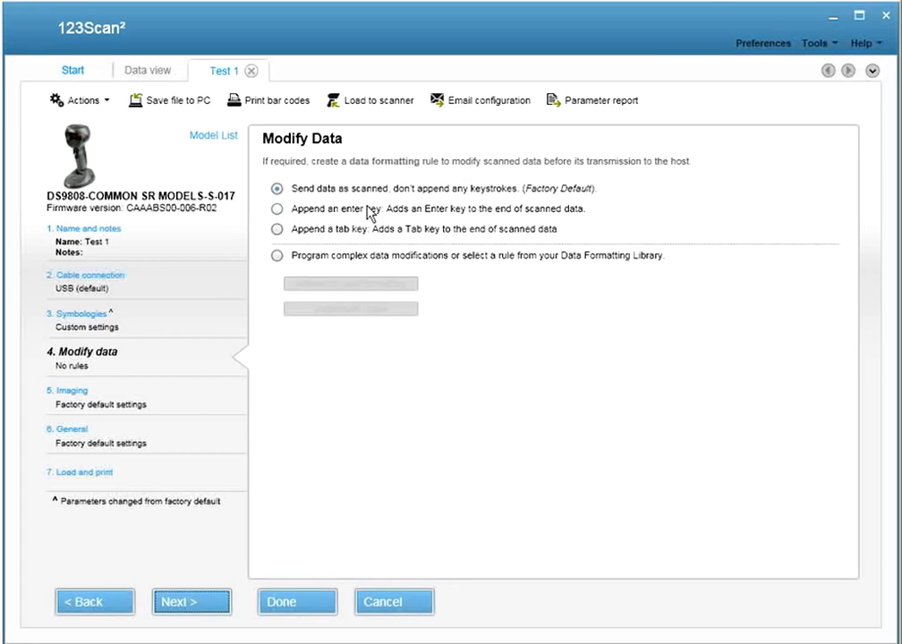
- Try the append enter key, append tab key and complex data modification options, and return to sending data as scanned
{"action": "left_click", "coordinate": [281, 209]}
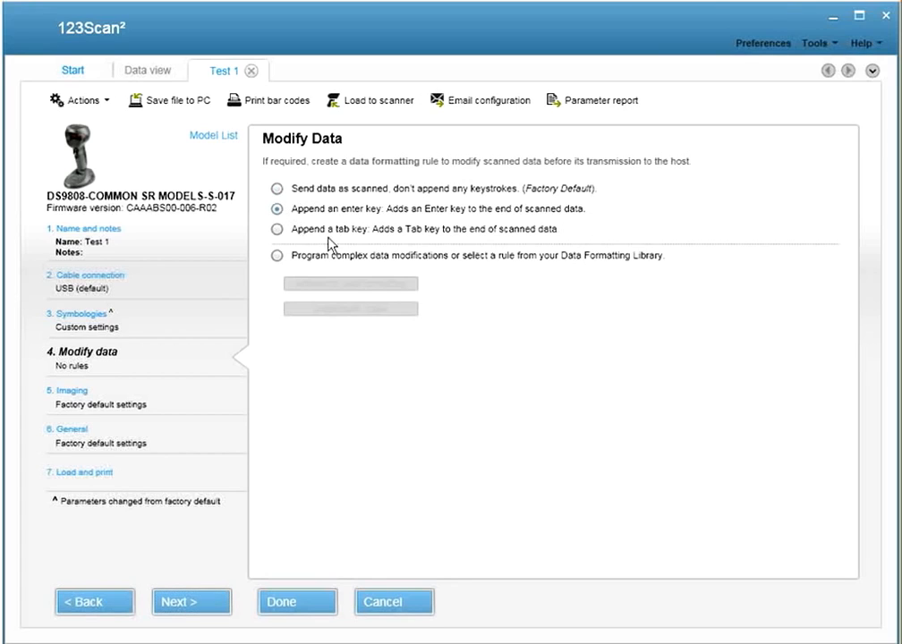
{"action": "left_click", "coordinate": [278, 231]}
{"action": "left_click", "coordinate": [276, 255]}
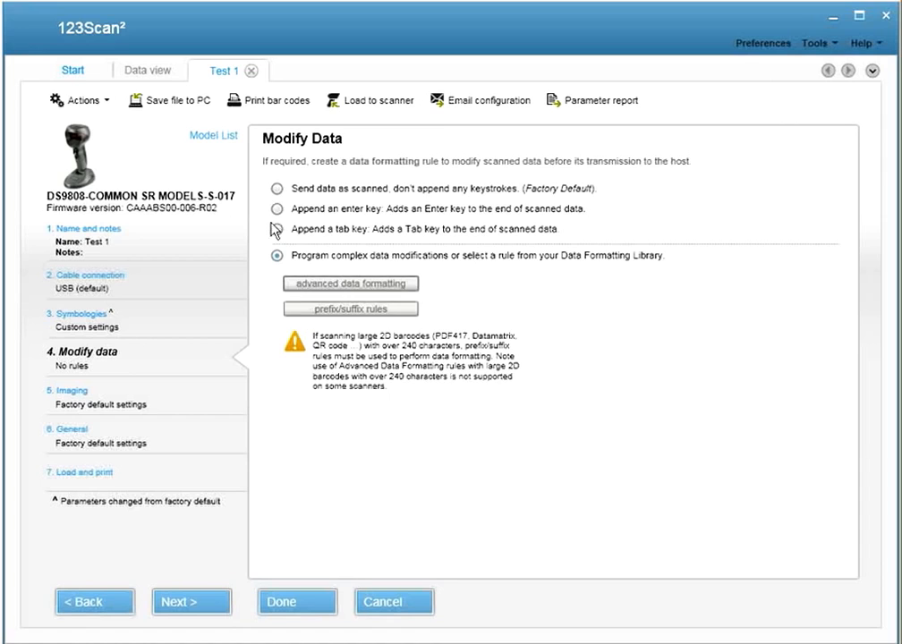
{"action": "left_click", "coordinate": [277, 189]}
- Look through the Imaging parameters and the Beeper section of the General scanner settings
{"action": "left_click", "coordinate": [191, 605]}
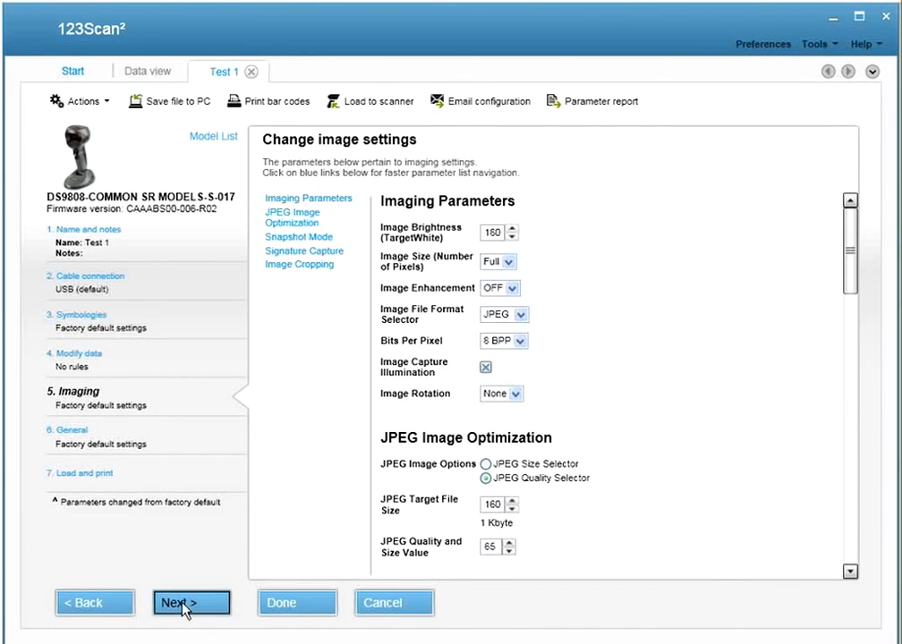
{"action": "left_click", "coordinate": [185, 606]}
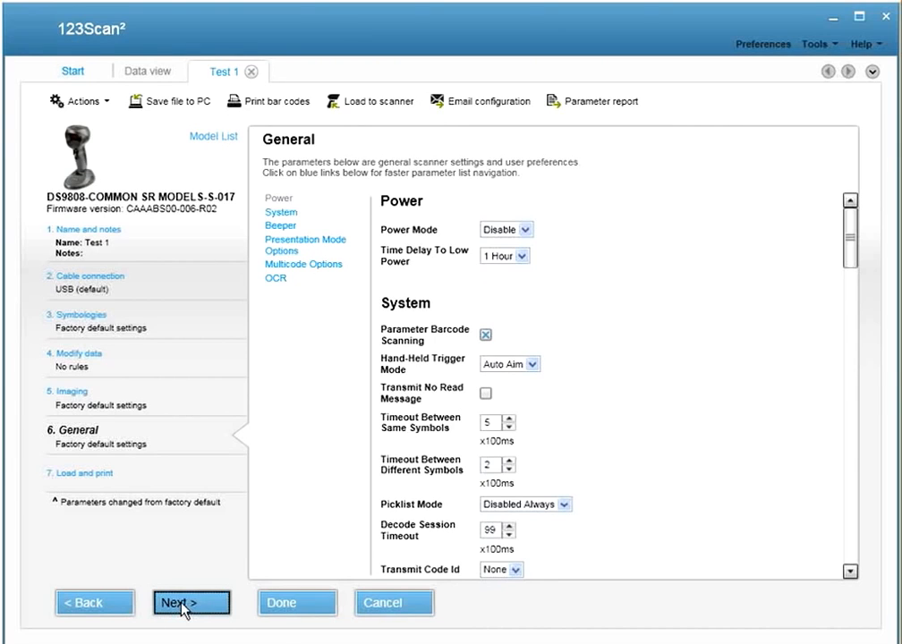
{"action": "left_click", "coordinate": [278, 229]}
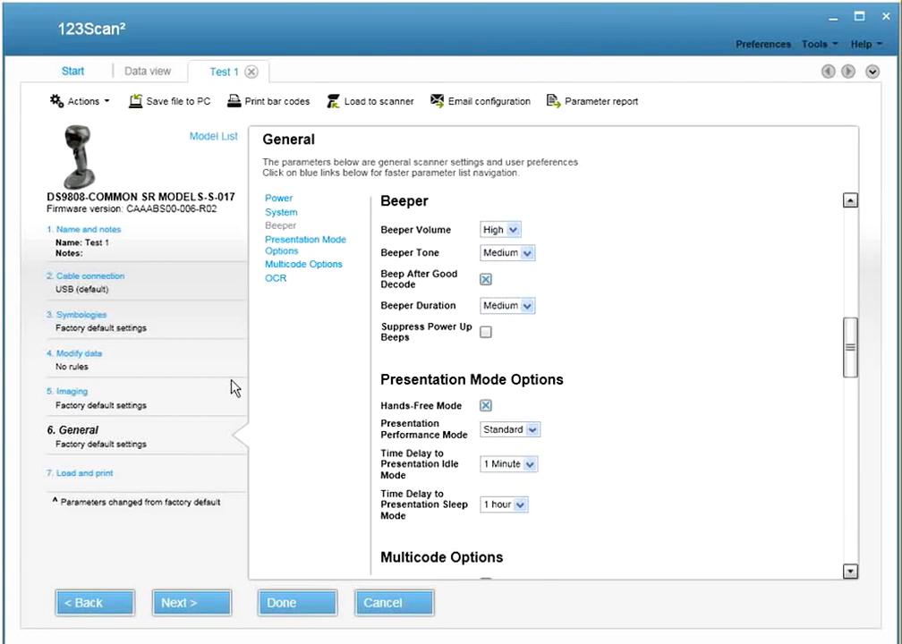
- View the Load and print options and the dialog for saving the configuration to the PC, and cancel the save
{"action": "left_click", "coordinate": [186, 605]}
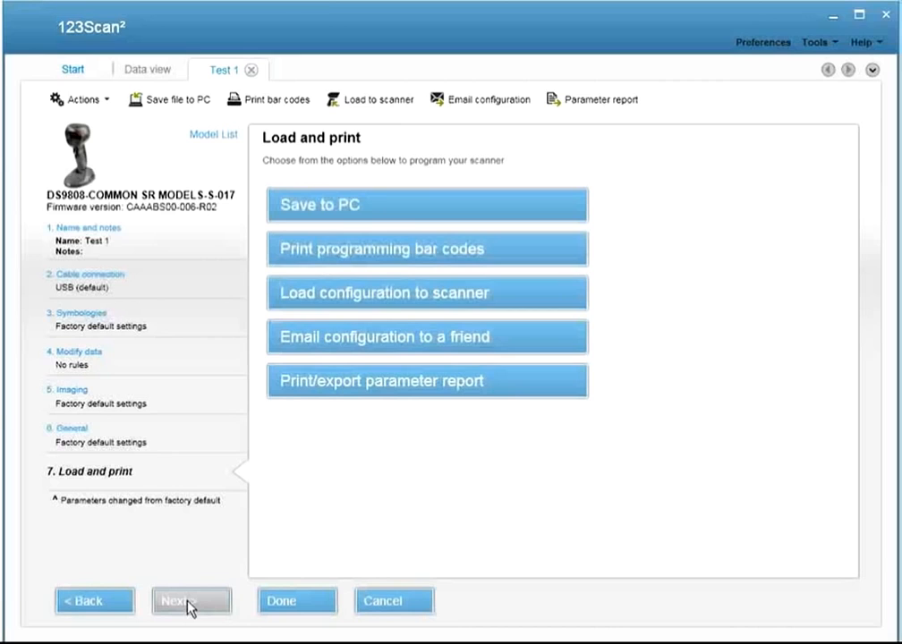
{"action": "left_click", "coordinate": [337, 205]}
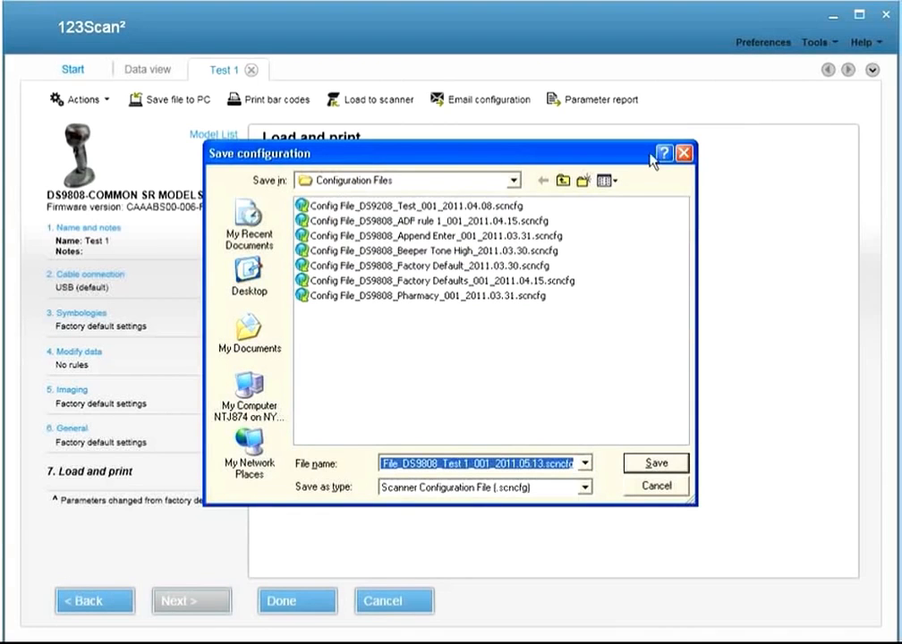
{"action": "left_click", "coordinate": [683, 153]}
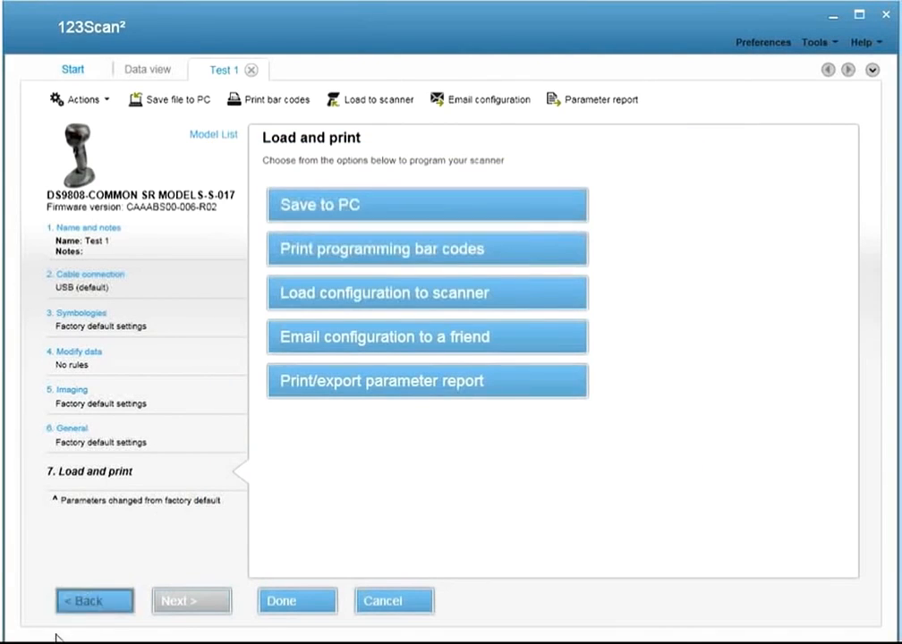
- Locate the Your 123Scan² Files folders, including Configuration Files, under Zebra Scanner in the Windows programs list, and return to Load and print
{"action": "left_click", "coordinate": [14, 642]}
{"action": "mouse_move", "coordinate": [71, 401]}
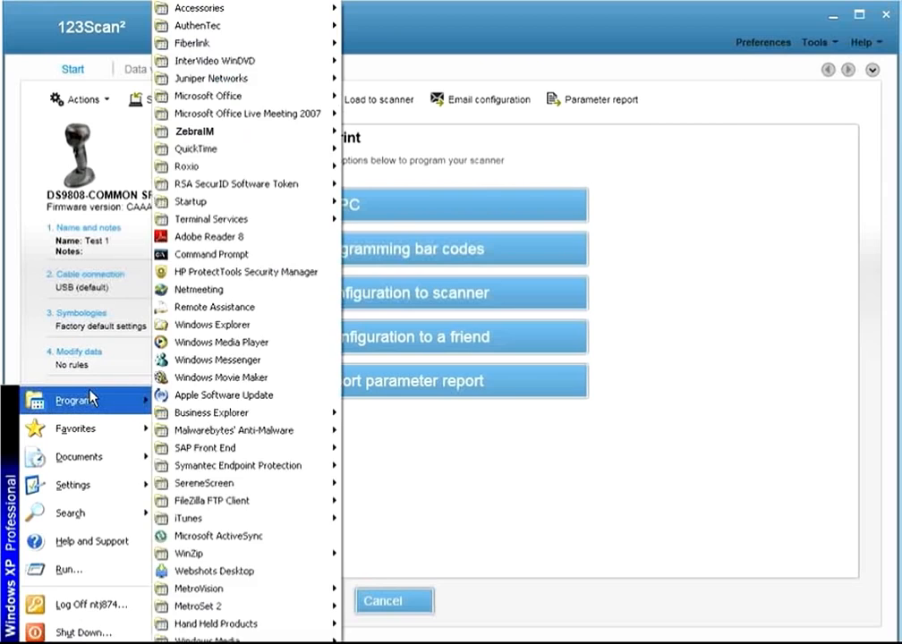
{"action": "mouse_move", "coordinate": [237, 333]}
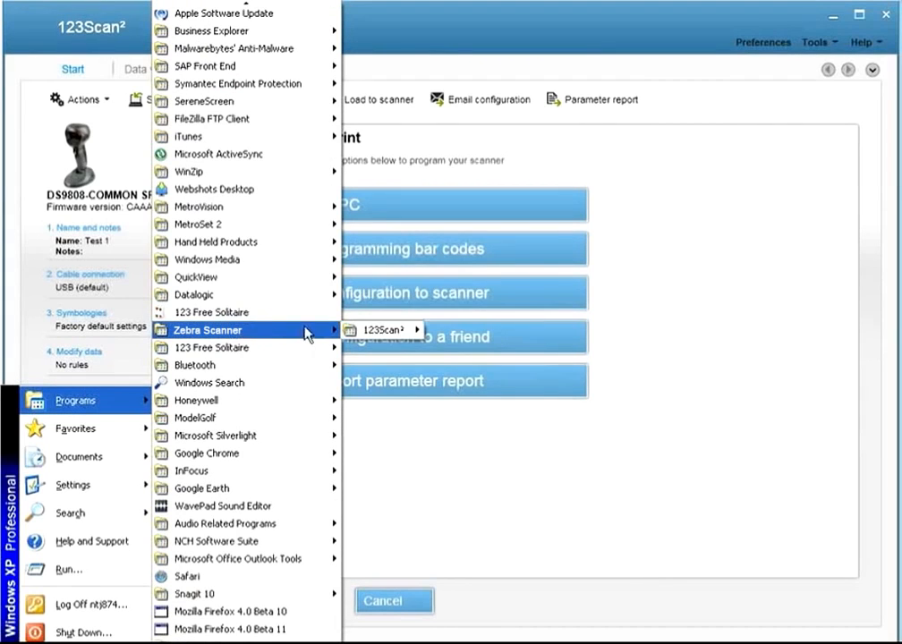
{"action": "mouse_move", "coordinate": [349, 333]}
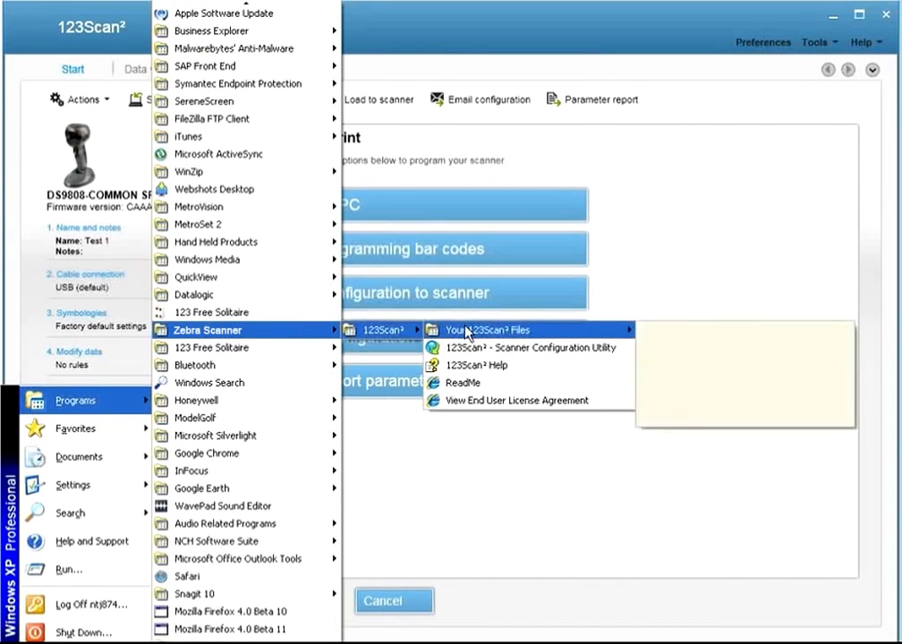
{"action": "mouse_move", "coordinate": [474, 331]}
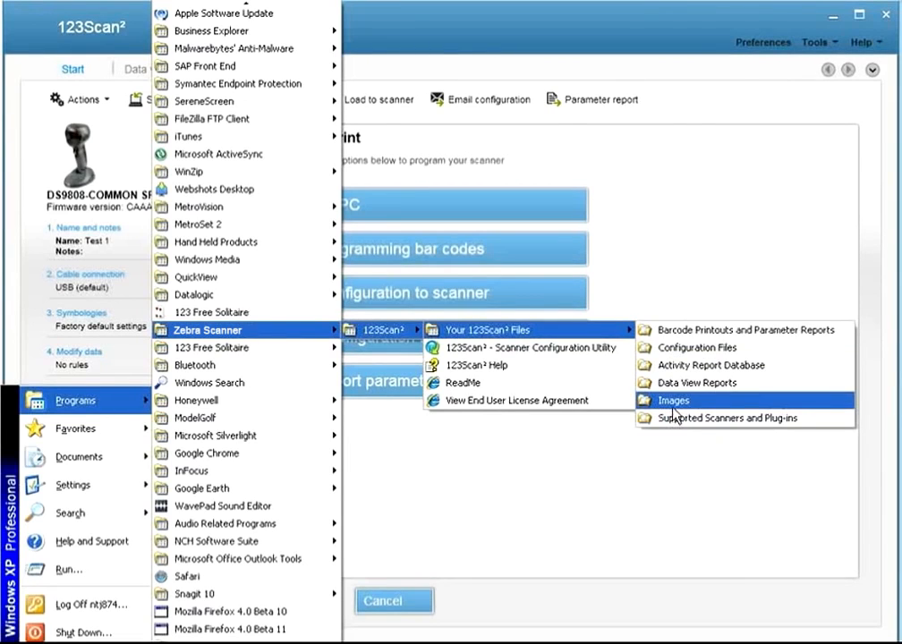
{"action": "left_click", "coordinate": [376, 262]}
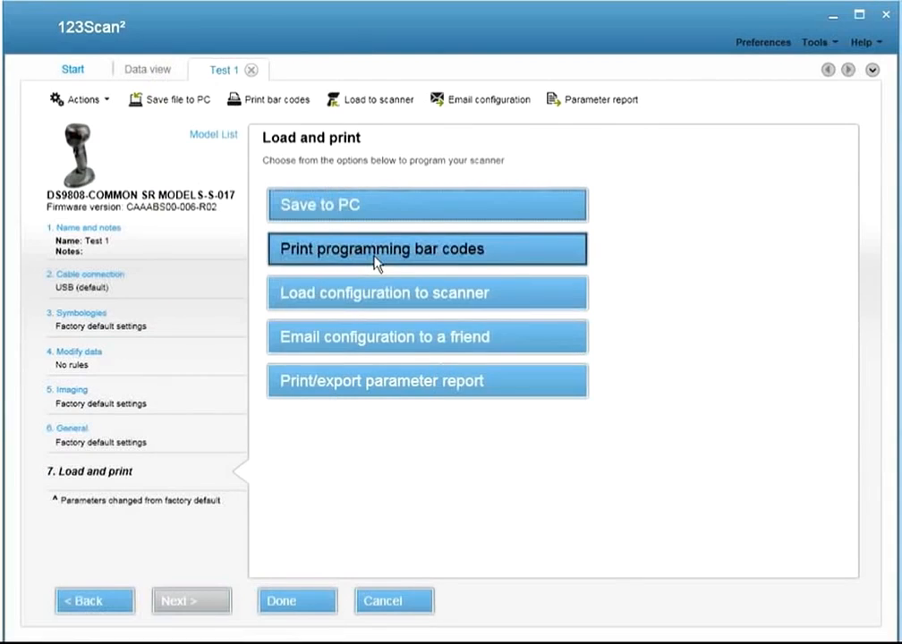
- Preview the programming bar codes for Test 1 and examine the available bar code types in the bar code formatting options
{"action": "left_click", "coordinate": [376, 250]}
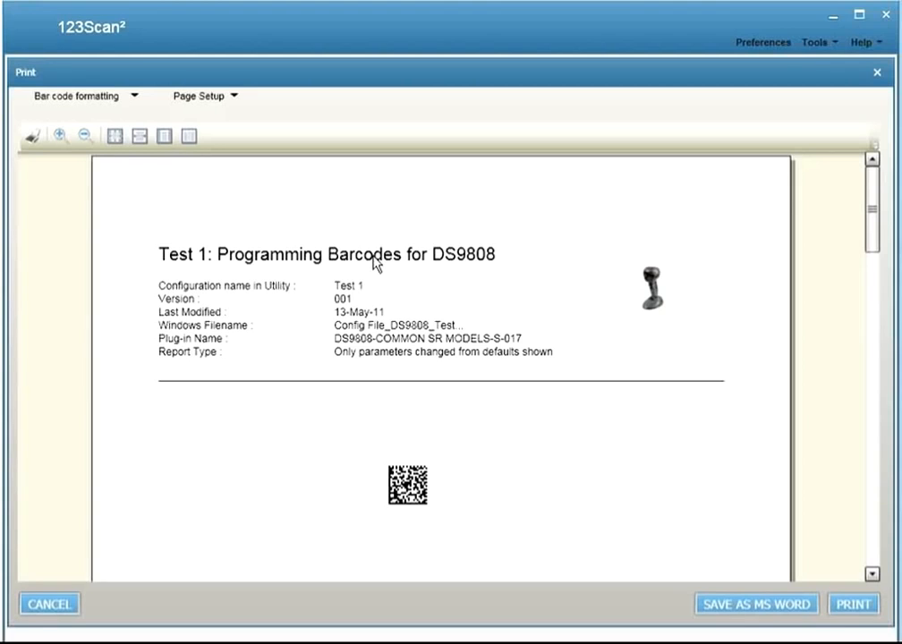
{"action": "left_click", "coordinate": [80, 96]}
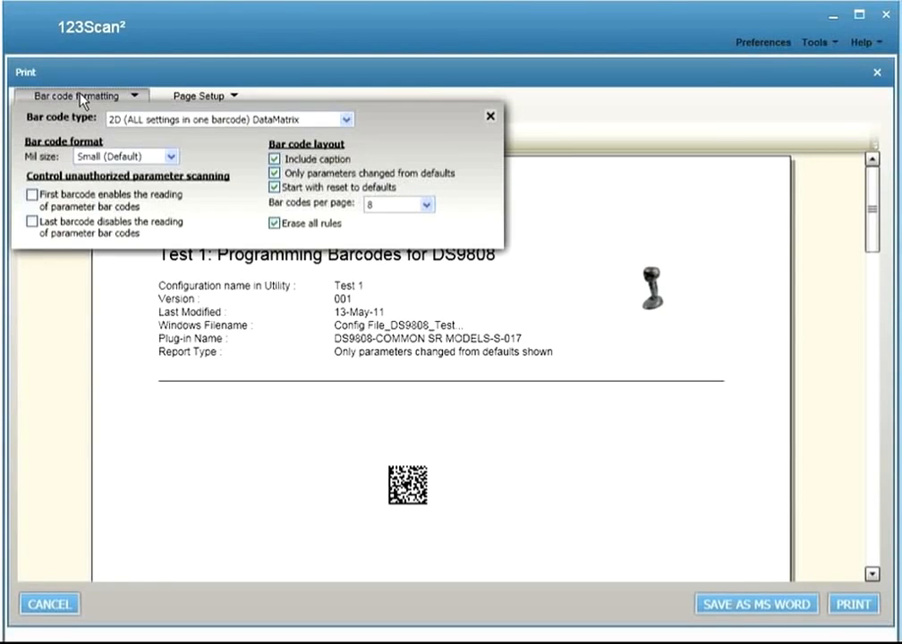
{"action": "left_click", "coordinate": [135, 120]}
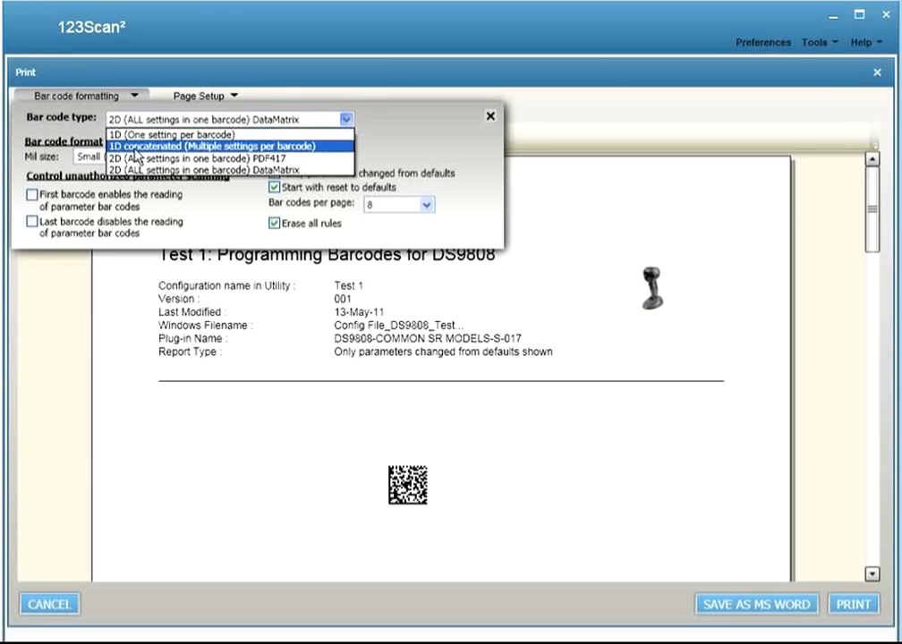
{"action": "left_click", "coordinate": [486, 115]}
{"action": "left_click", "coordinate": [488, 117]}
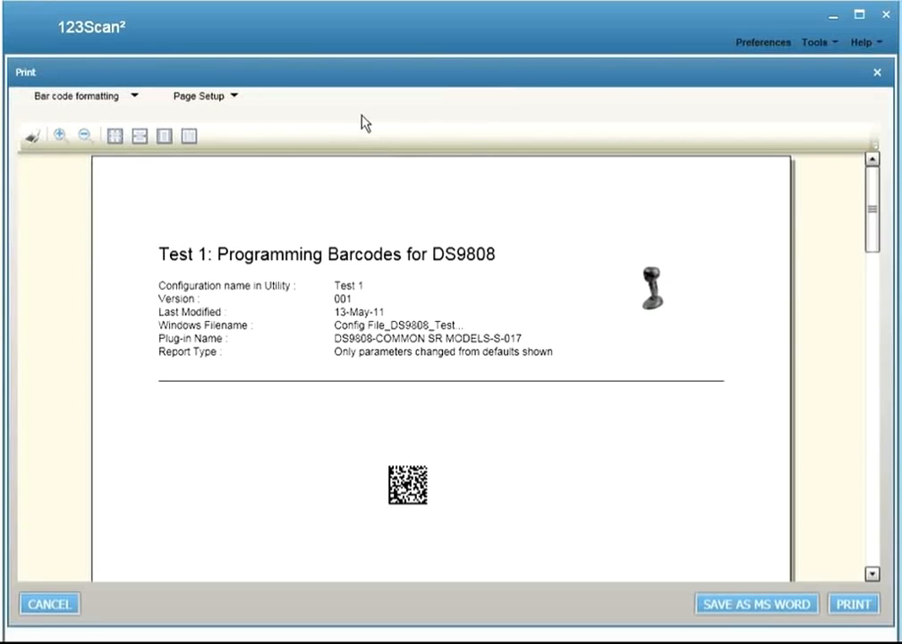
- View the paper size choices in the page setup of the bar code preview and close the preview
{"action": "left_click", "coordinate": [198, 96]}
{"action": "left_click", "coordinate": [281, 138]}
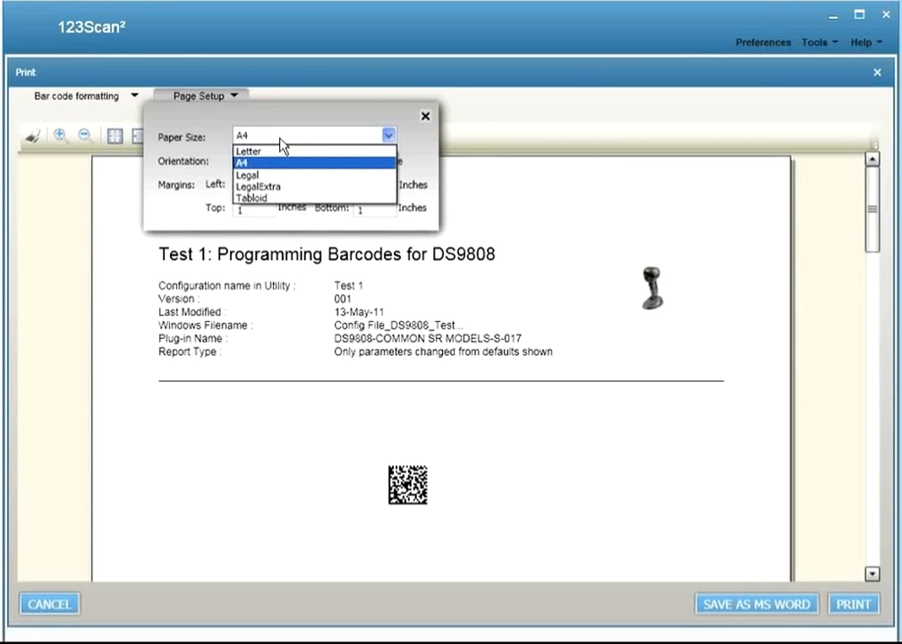
{"action": "left_click", "coordinate": [427, 118]}
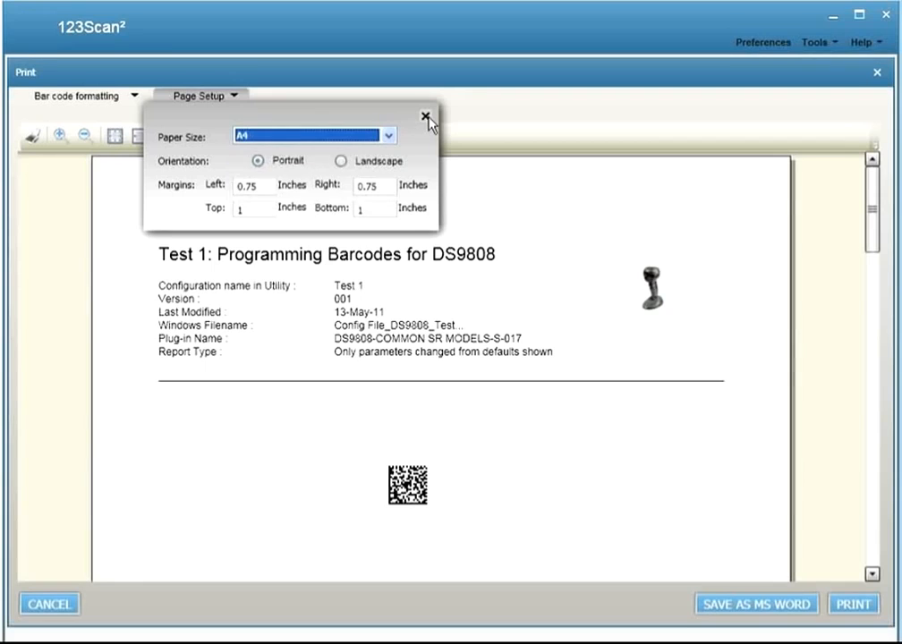
{"action": "left_click", "coordinate": [426, 116]}
{"action": "left_click", "coordinate": [876, 72]}
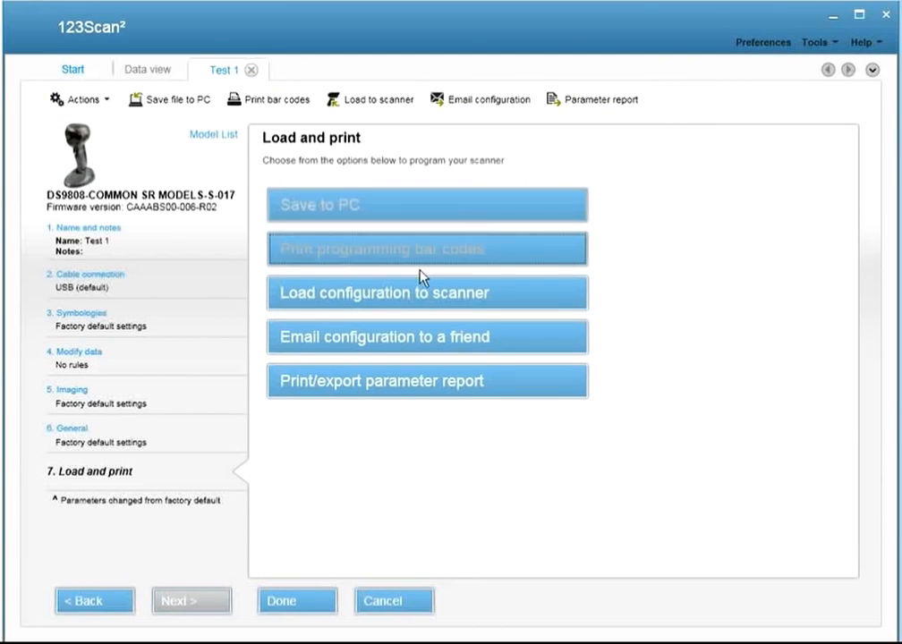
- Load the Test 1 configuration to all compatible scanners over the USB connection and close the load dialog
{"action": "left_click", "coordinate": [423, 295]}
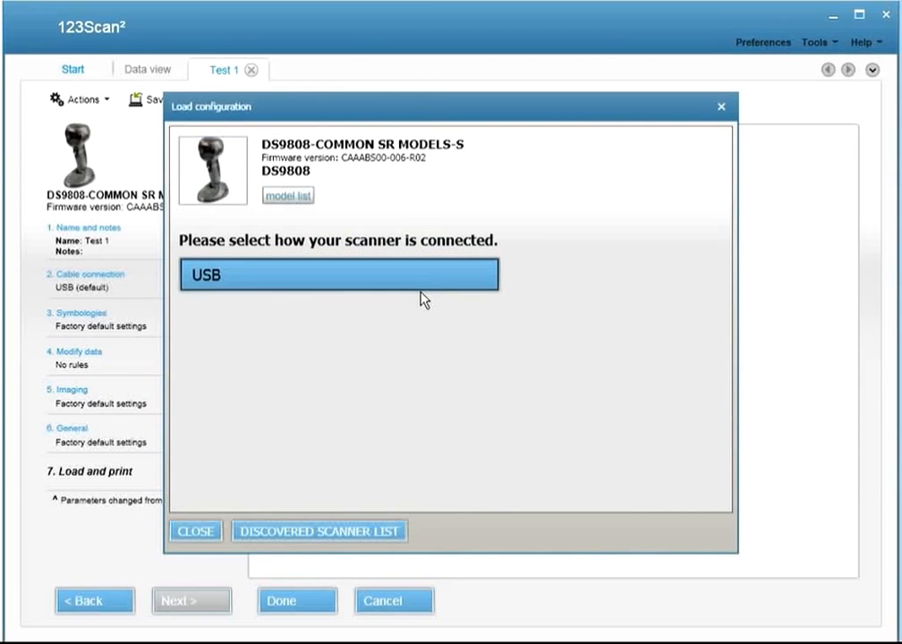
{"action": "left_click", "coordinate": [416, 279]}
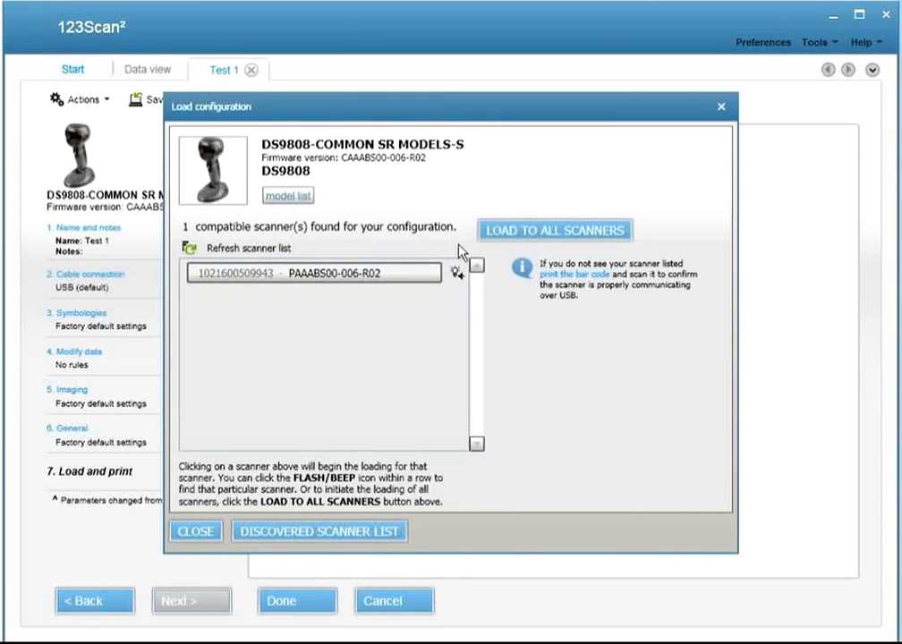
{"action": "left_click", "coordinate": [502, 234]}
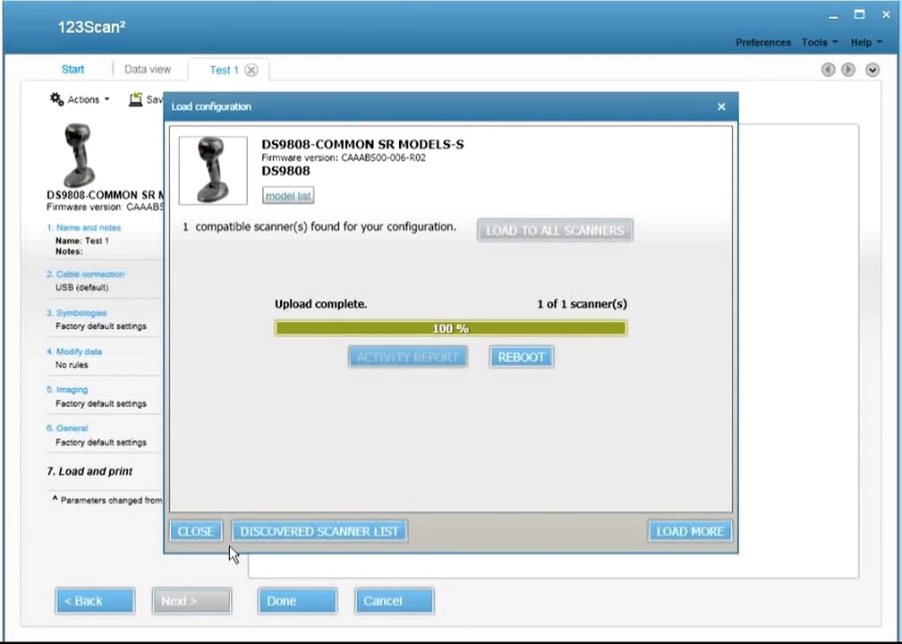
{"action": "left_click", "coordinate": [204, 534]}
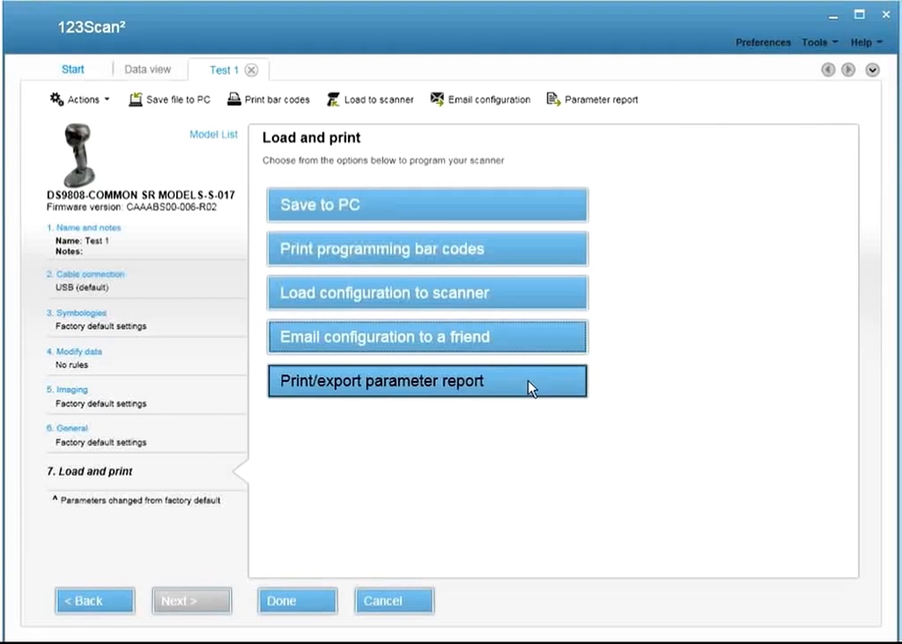
- Preview the Test 1 parameter report and view the options for which parameters the report shows
{"action": "left_click", "coordinate": [530, 387]}
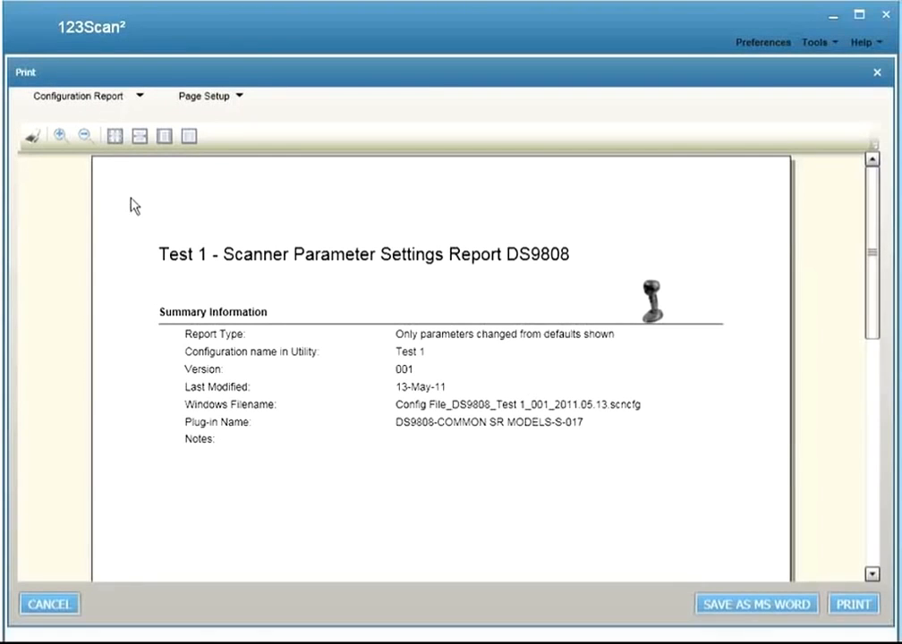
{"action": "left_click", "coordinate": [70, 96]}
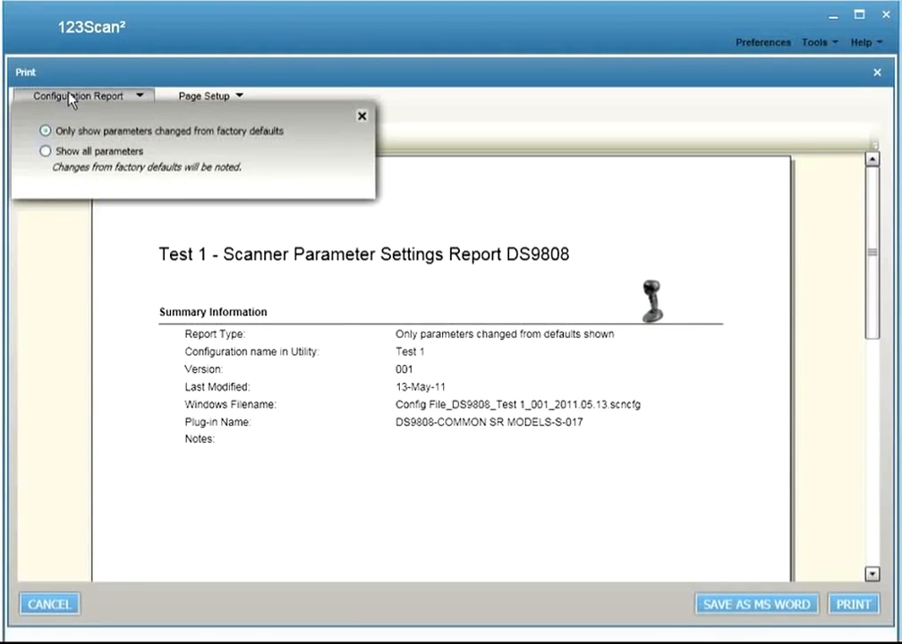